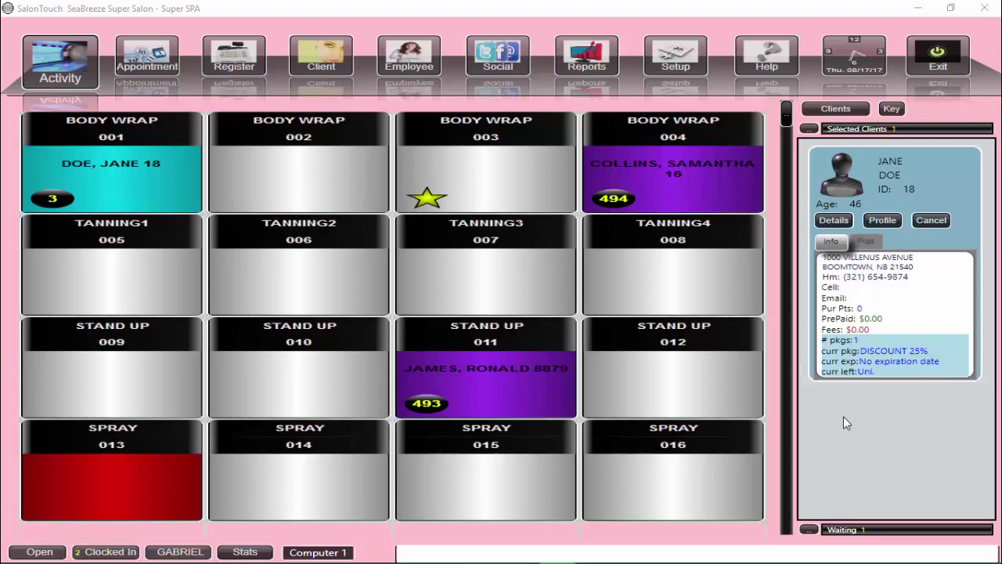
Start a new product in Setup > Products from the Blank Template
click(678, 68)
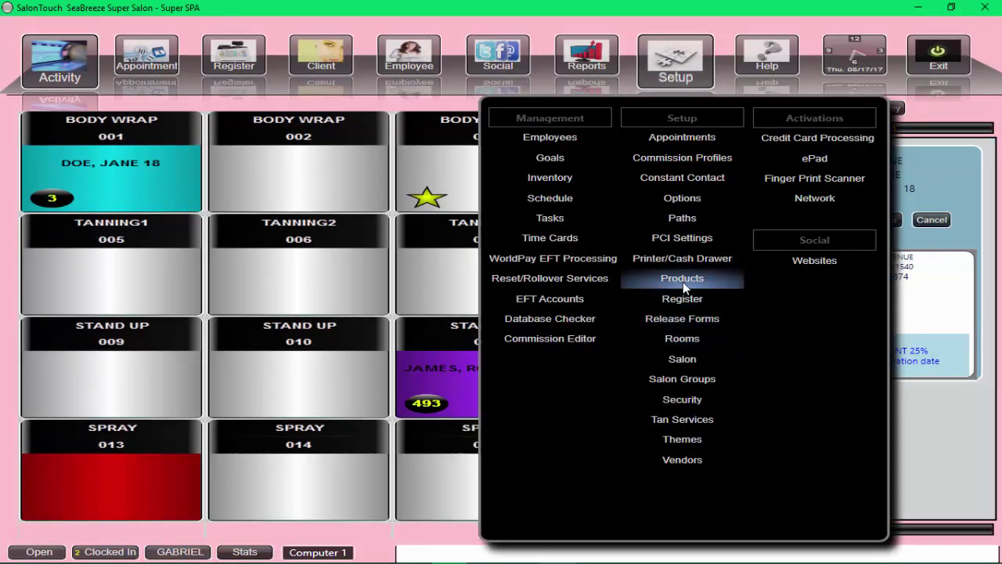
click(683, 282)
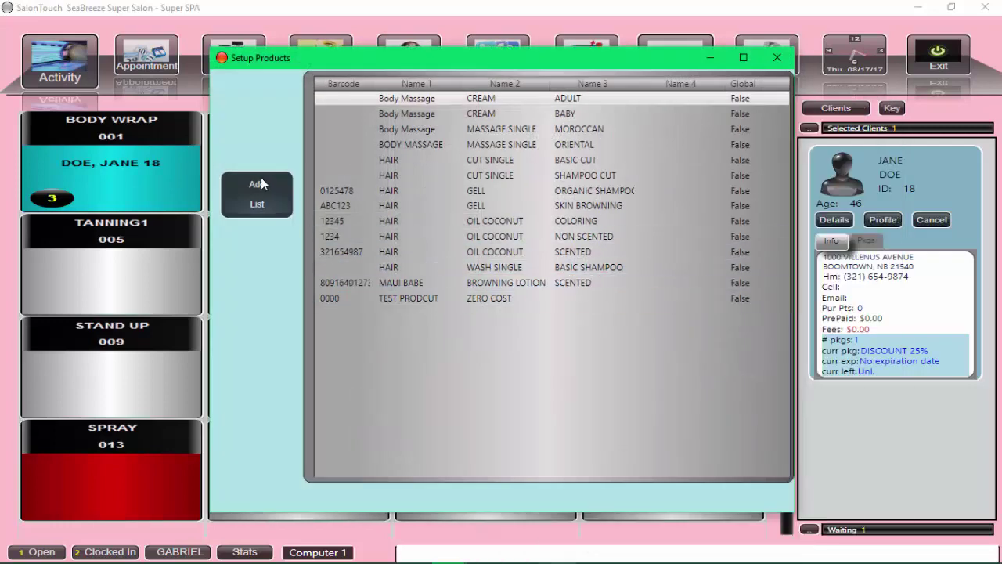
click(255, 183)
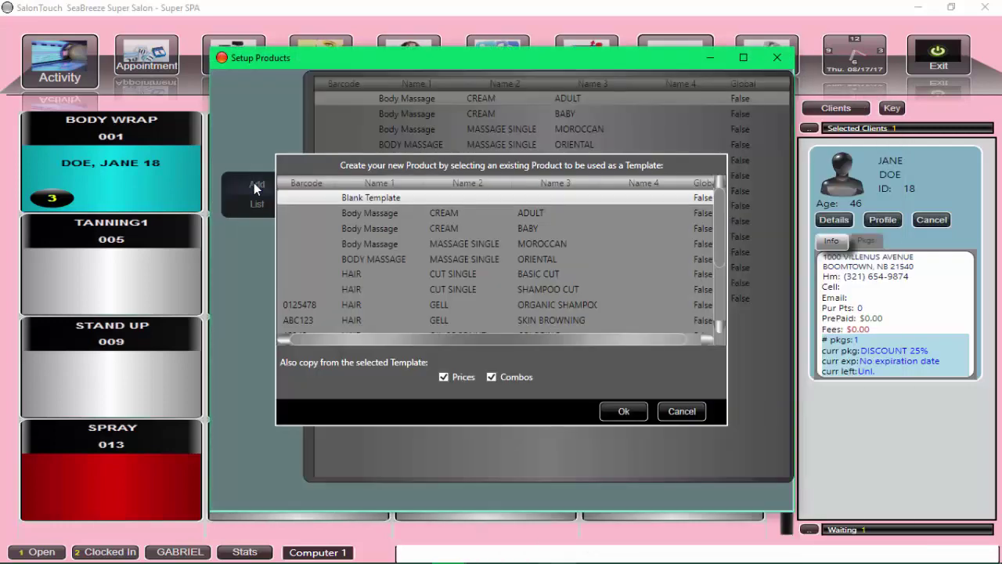
click(384, 199)
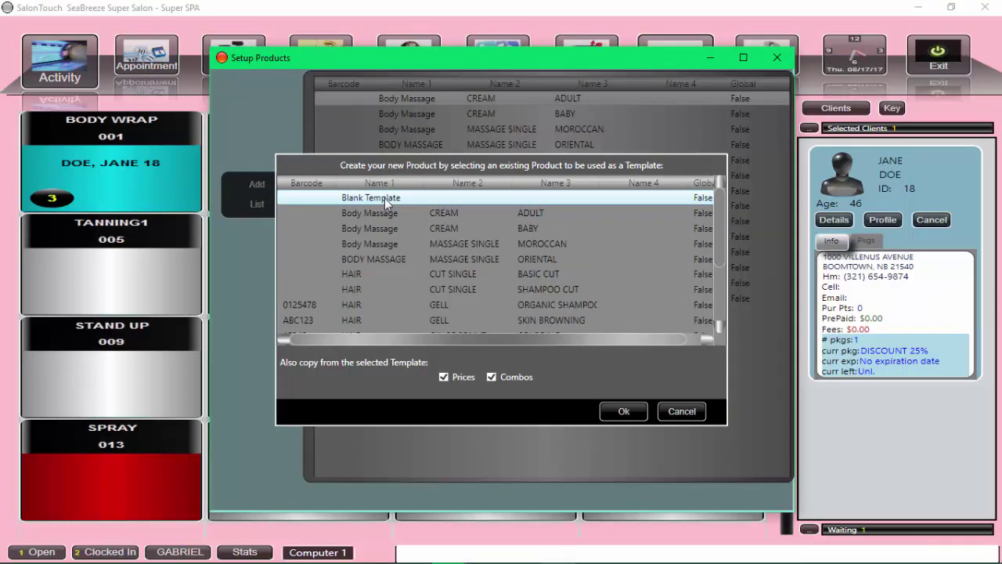
click(627, 413)
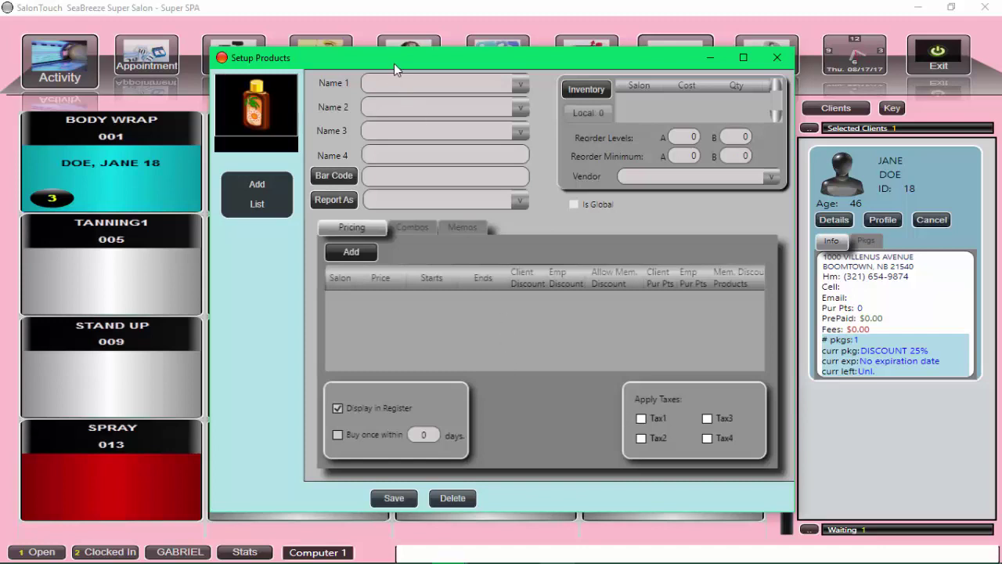
Enter PRODUCT as the product's first name
click(388, 86)
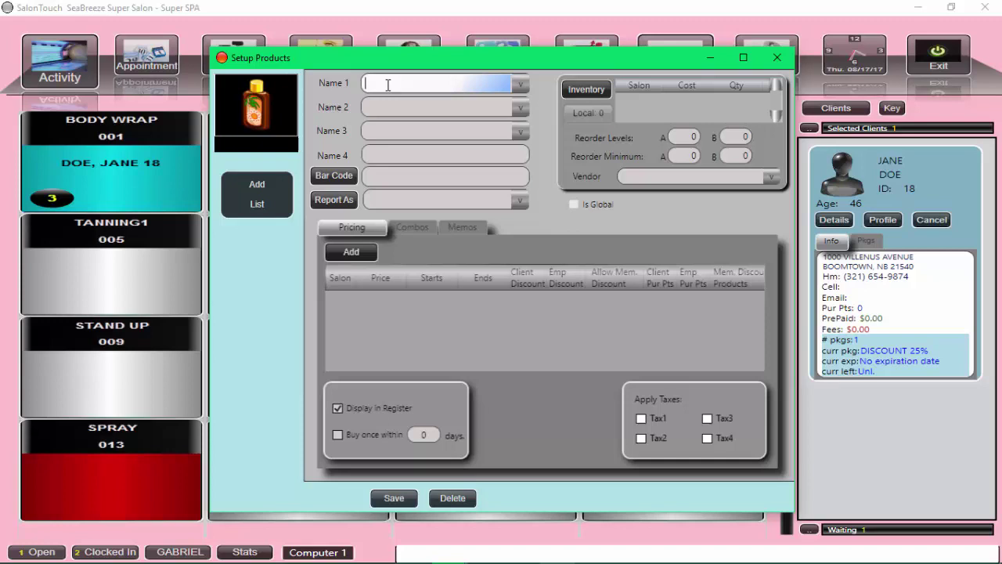
click(374, 105)
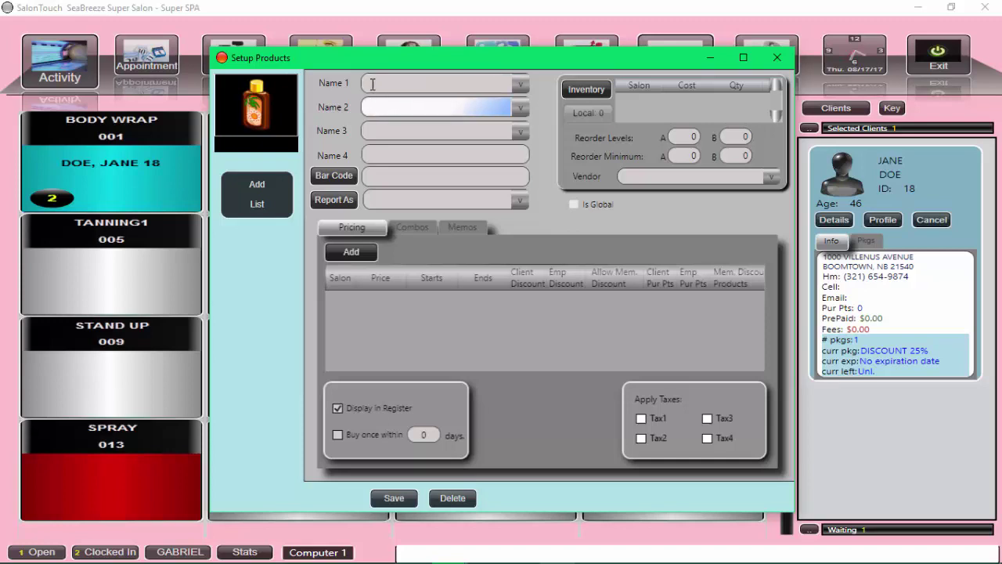
click(373, 84)
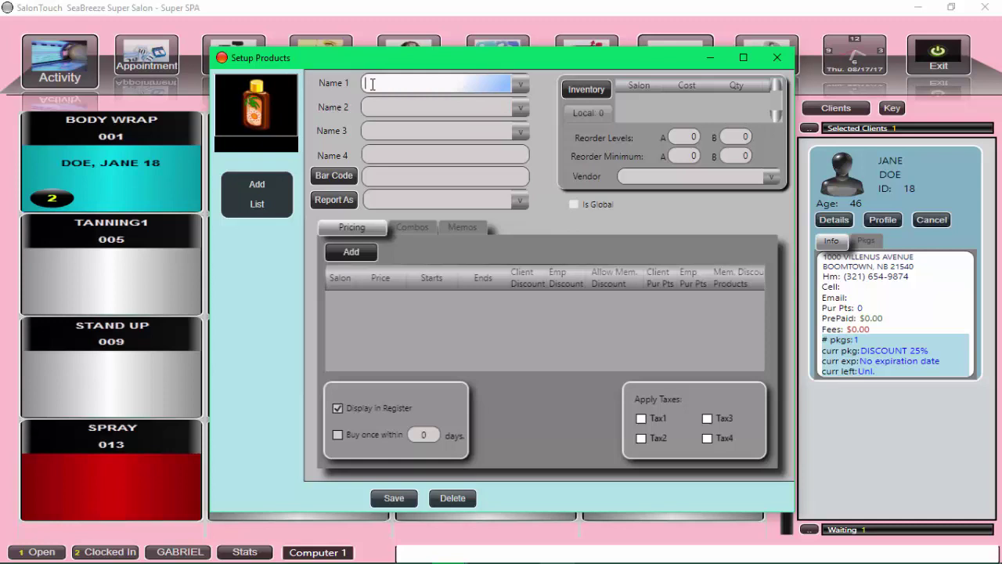
text(Produ)
key(BackSpace)
key(BackSpace)
key(BackSpace)
key(BackSpace)
text(ODUCT)
Try saving, dismiss the missing second-name warning, and enter SMALL as the second name
click(384, 501)
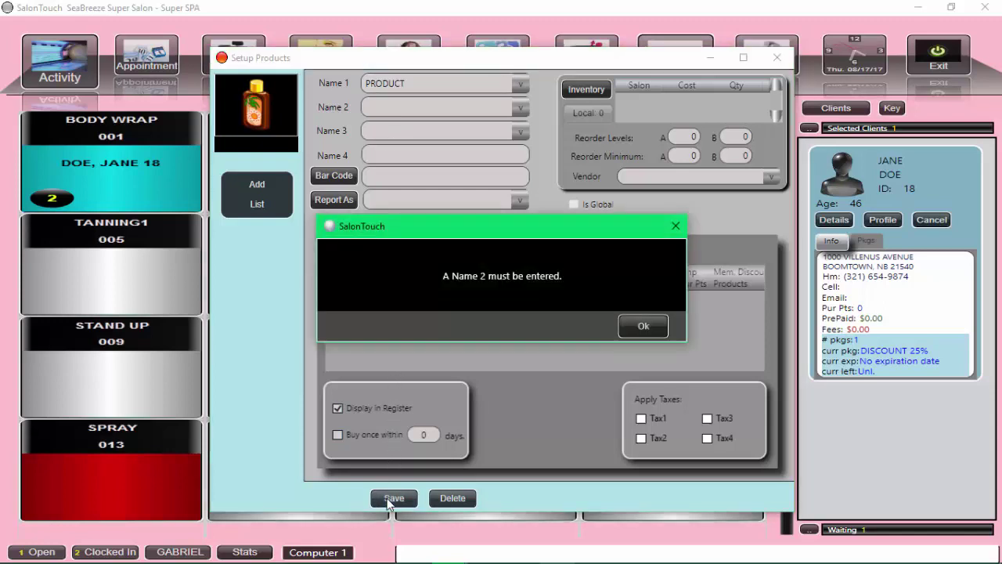
click(631, 330)
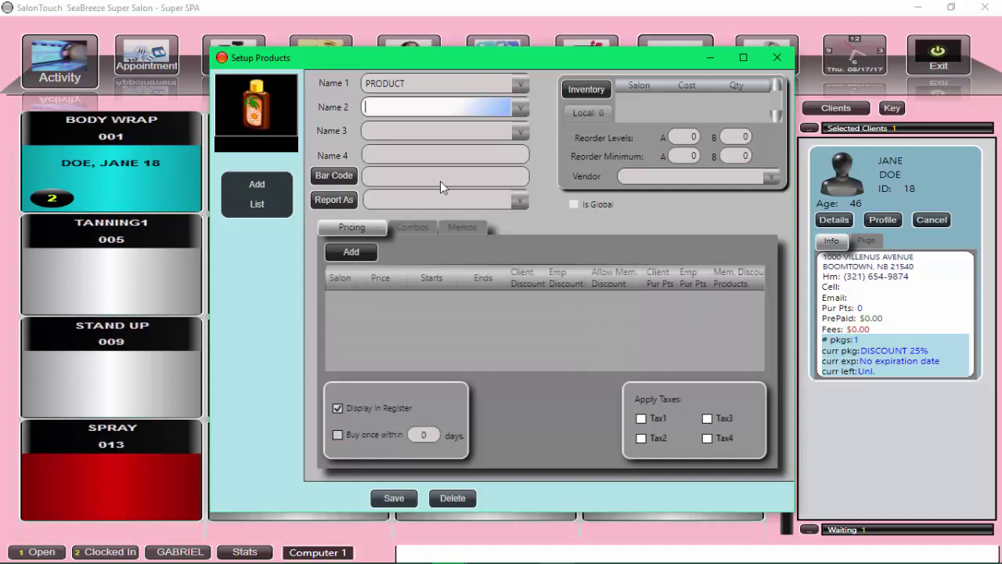
click(392, 102)
text(SMALL)
Add a $0.00 price entry starting today, 8/17/2017
click(350, 253)
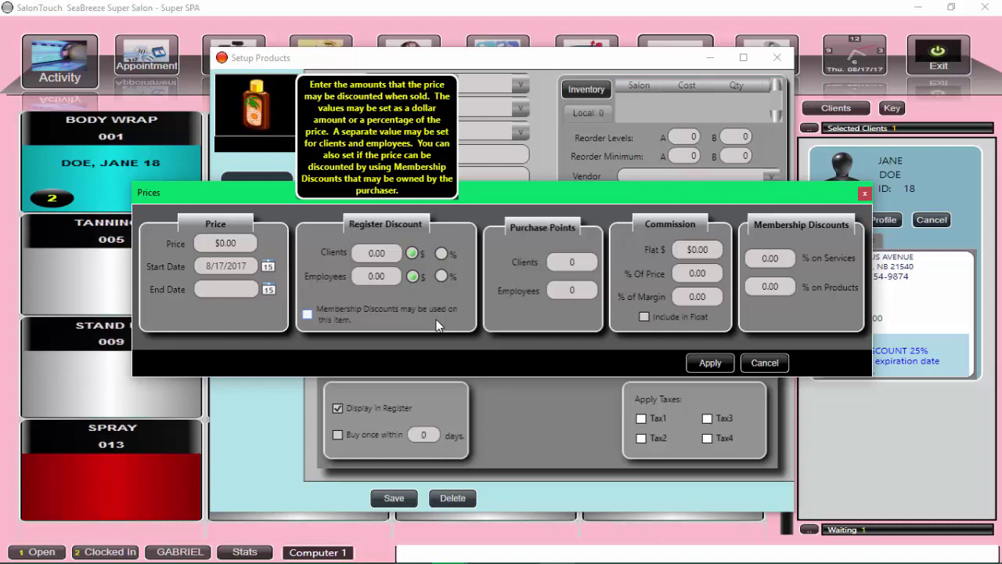
mouse_move(252, 286)
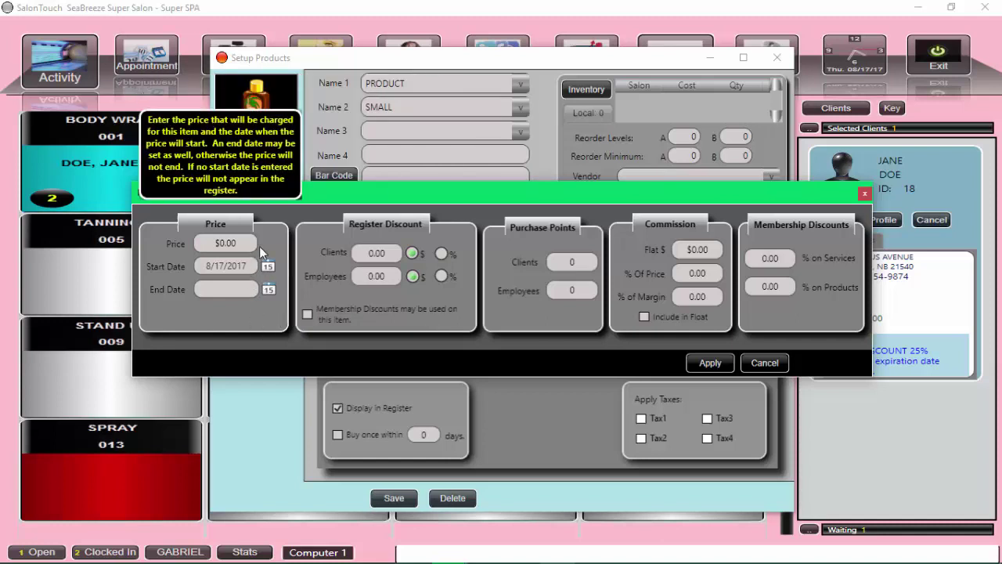
click(710, 363)
click(817, 363)
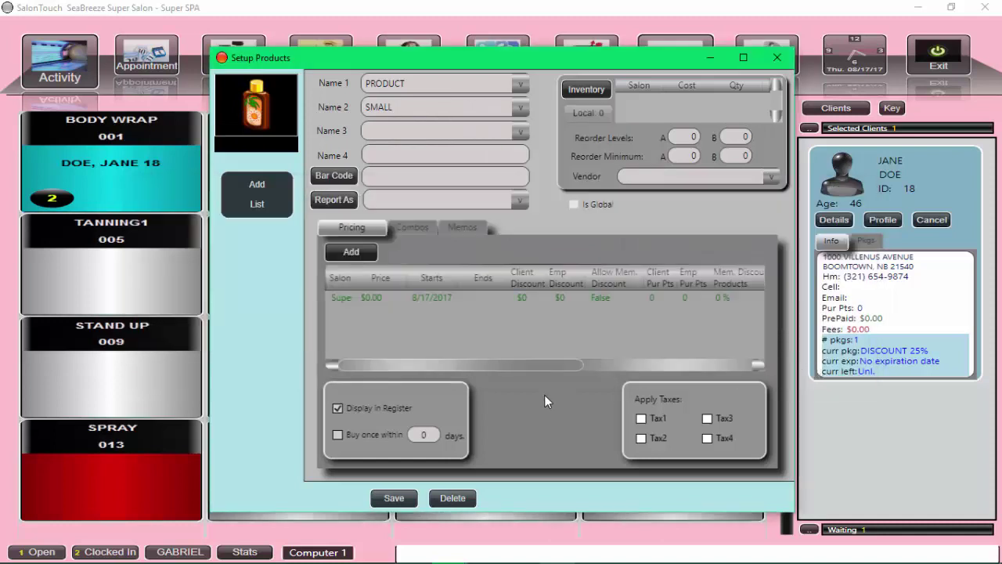
Check the new pricing entry and save the PRODUCT / SMALL product
click(339, 299)
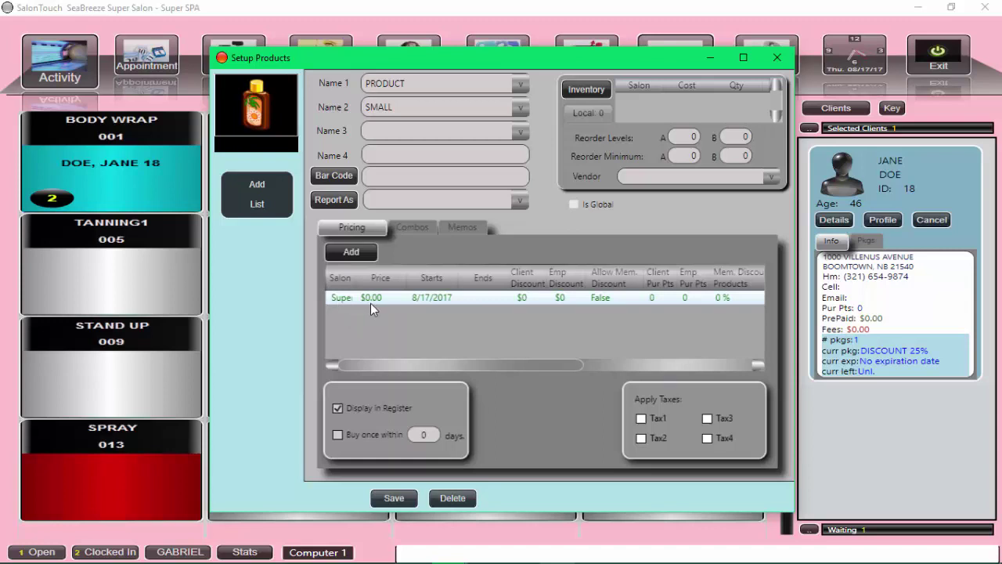
double_click(431, 304)
double_click(414, 303)
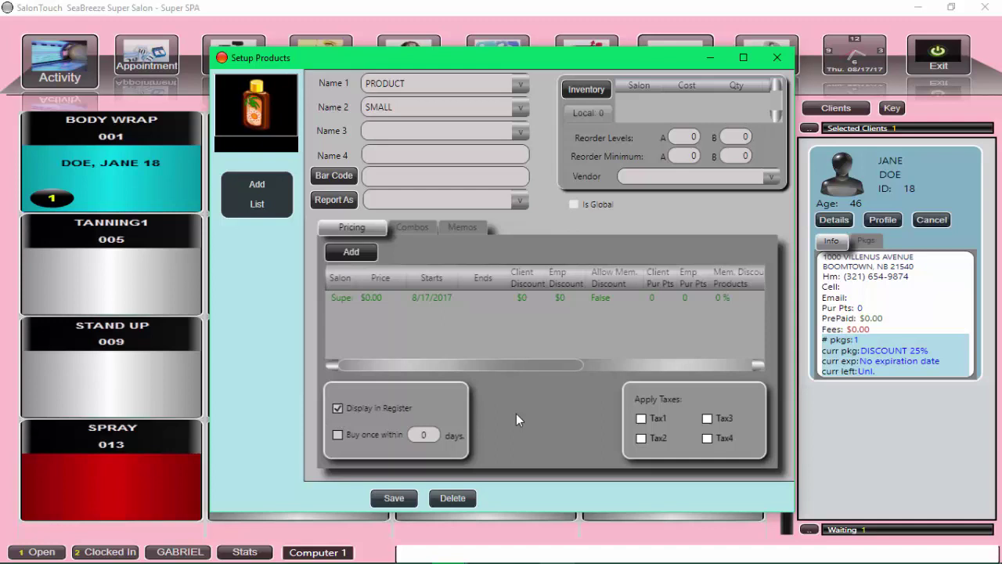
click(398, 499)
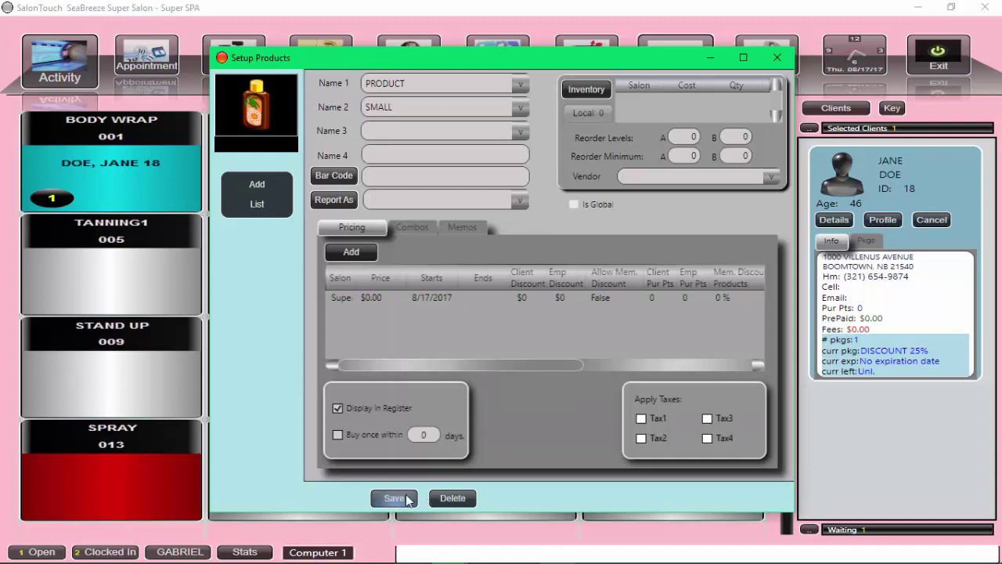
Start a register sale for a client from the Client List, accepting membership discounts
click(777, 57)
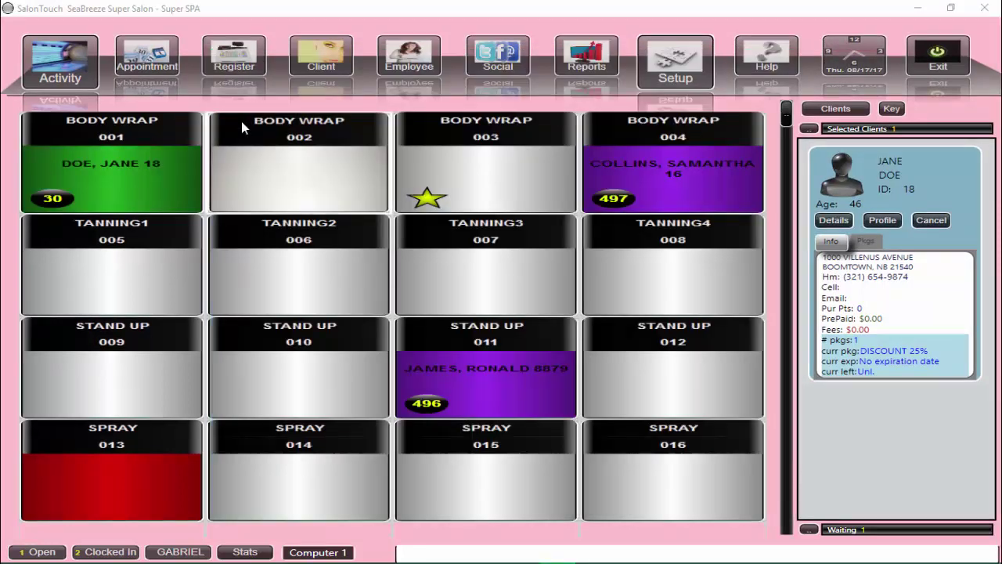
click(237, 68)
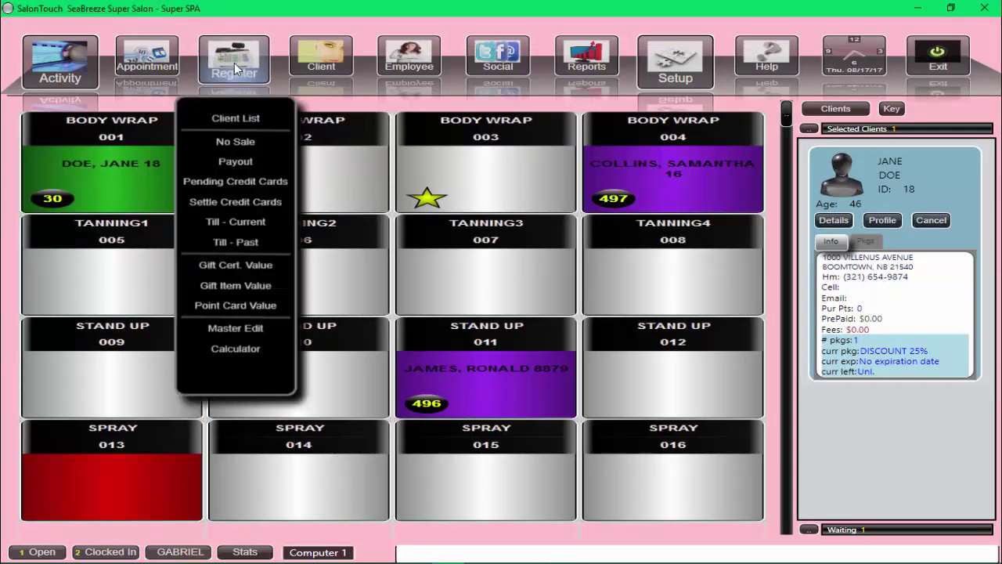
click(232, 119)
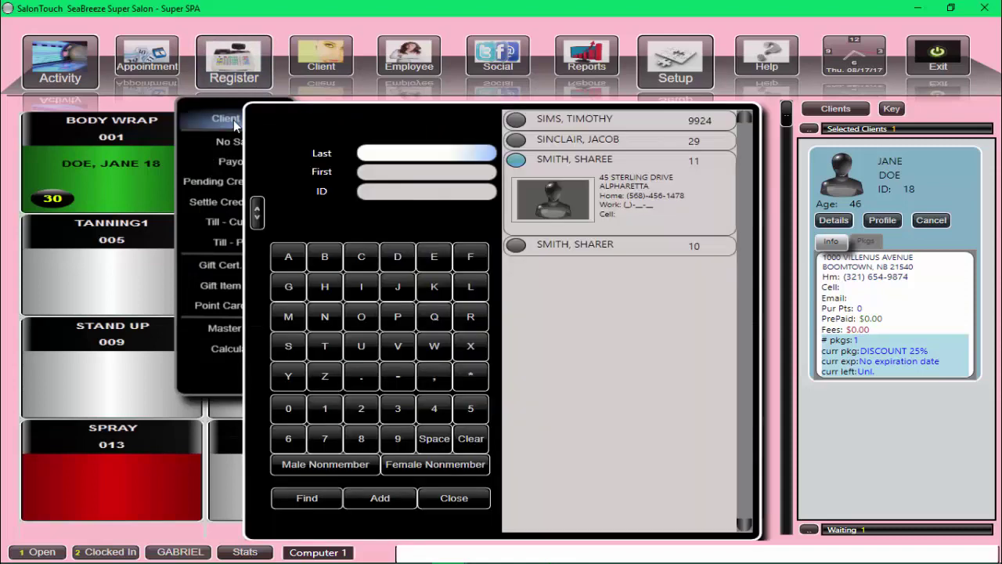
click(557, 246)
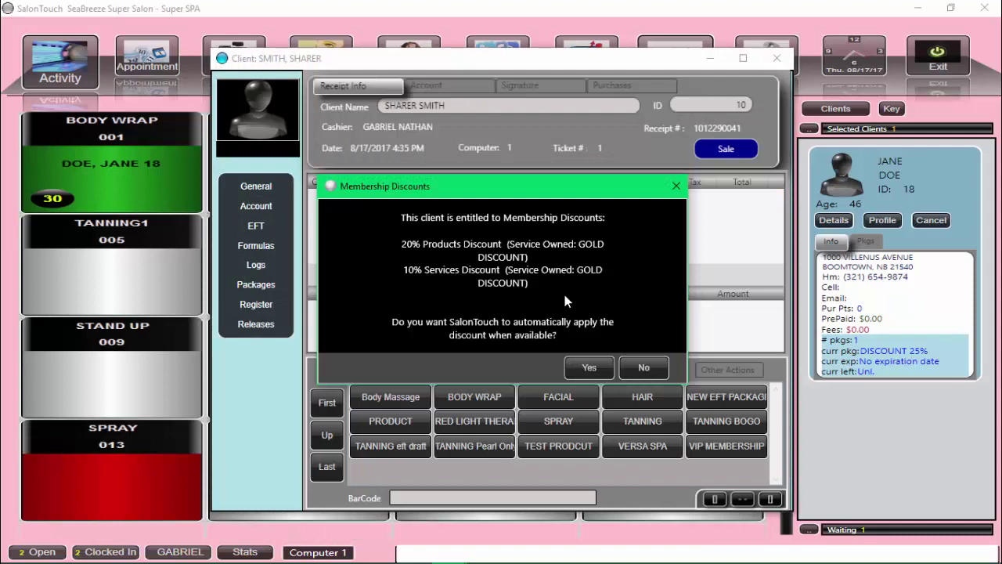
click(588, 367)
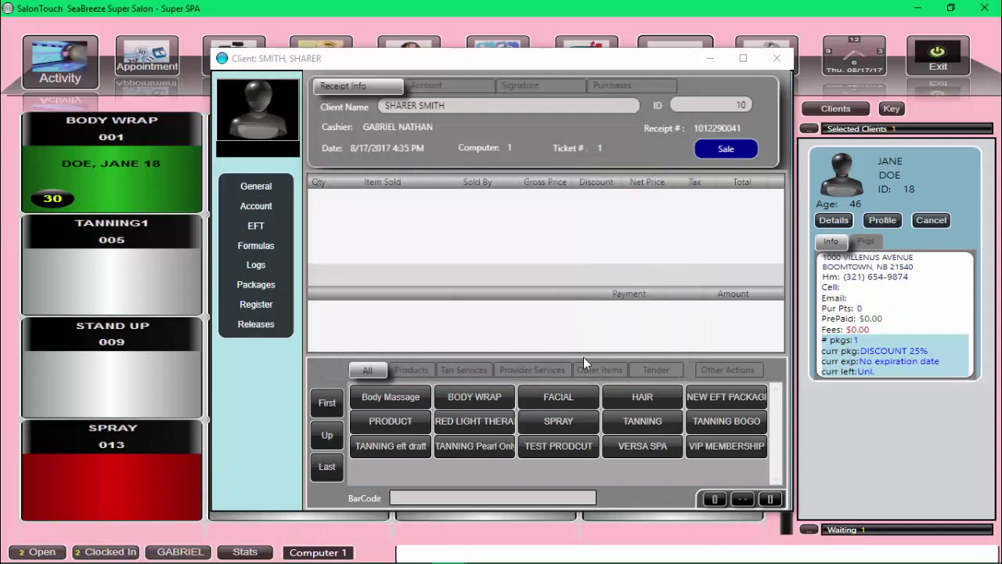
Show the PRODUCT category and select SMALL at $0.00
click(390, 422)
click(389, 423)
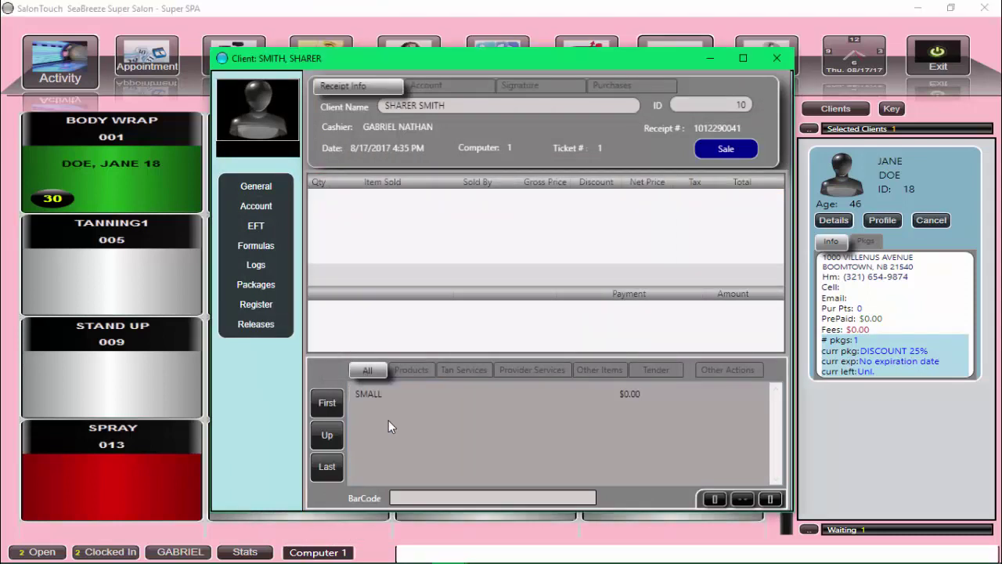
click(624, 400)
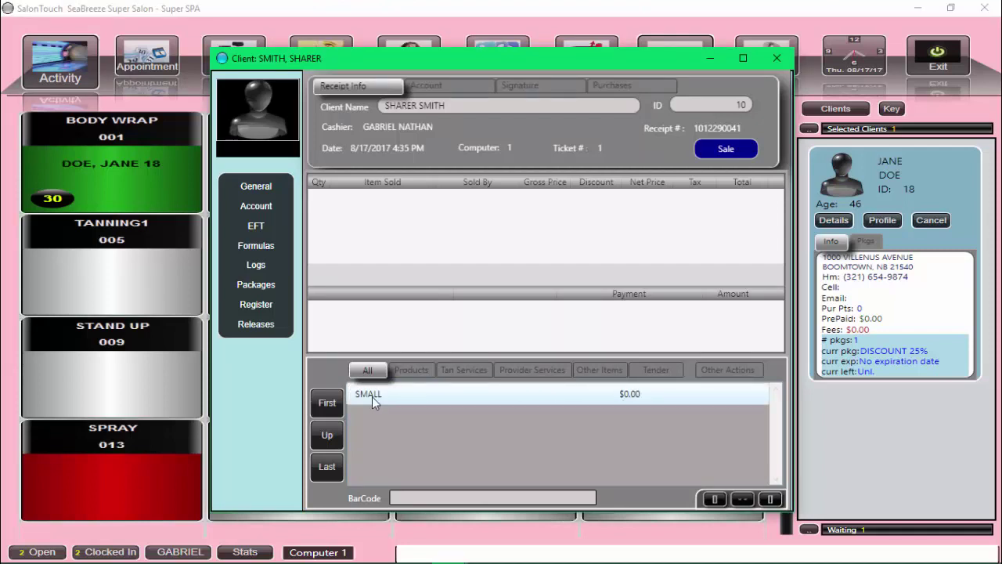
Leave the sale, reopen product setup, and uncheck Display in Register for PRODUCT / SMALL
key(Escape)
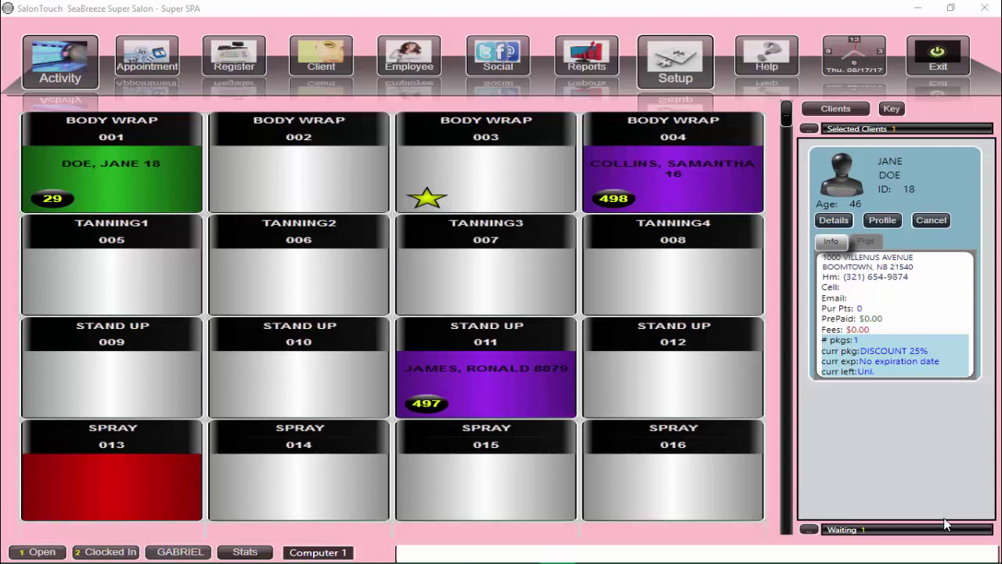
click(678, 66)
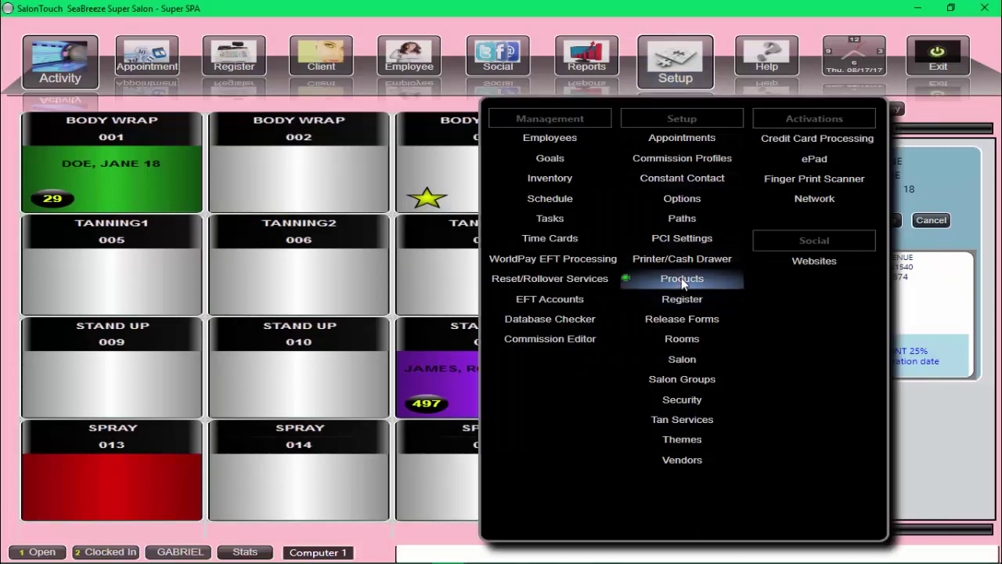
click(681, 282)
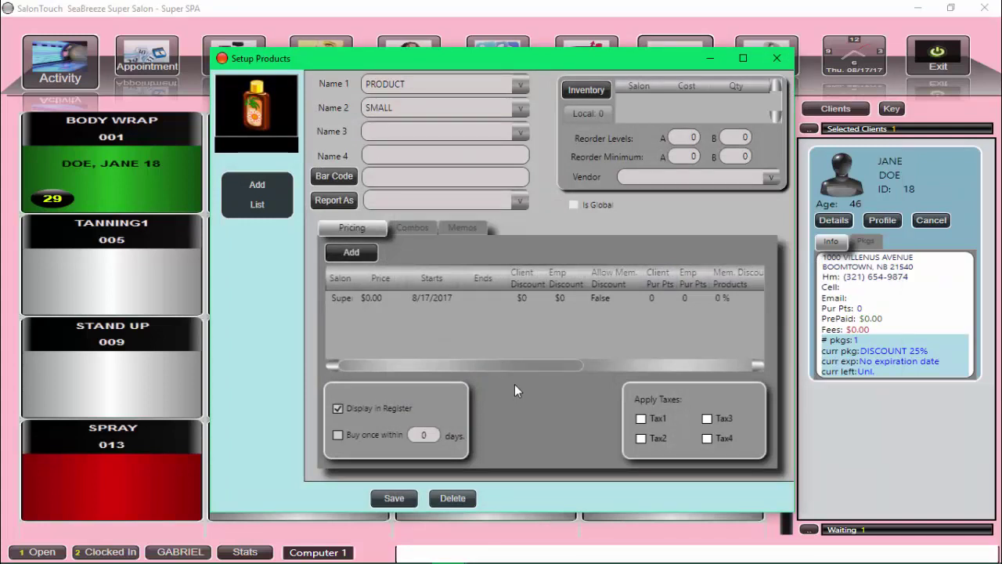
click(335, 410)
Clear the start date on the $0.00 price row and apply it
double_click(436, 300)
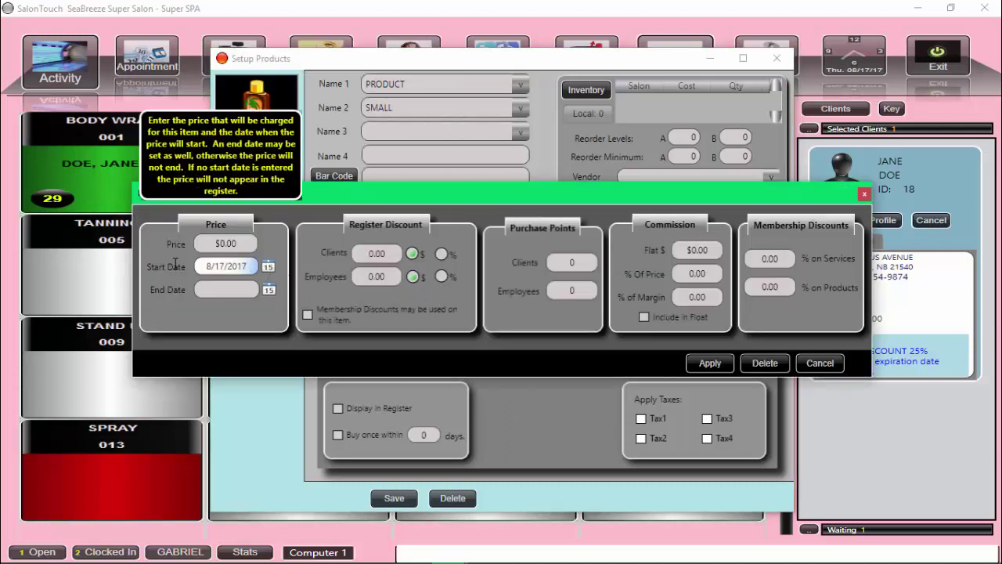
click(225, 266)
key(BackSpace)
click(709, 364)
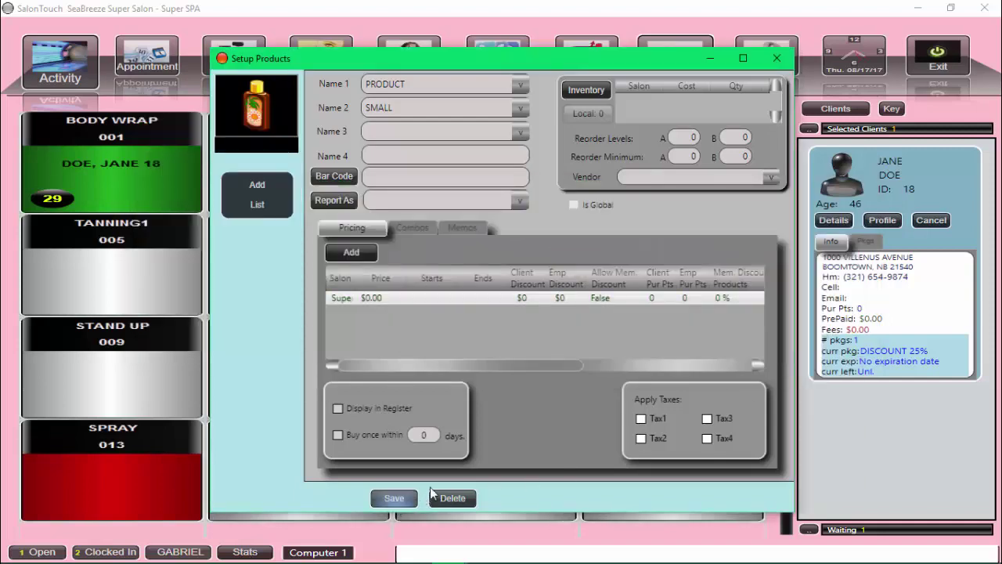
click(779, 59)
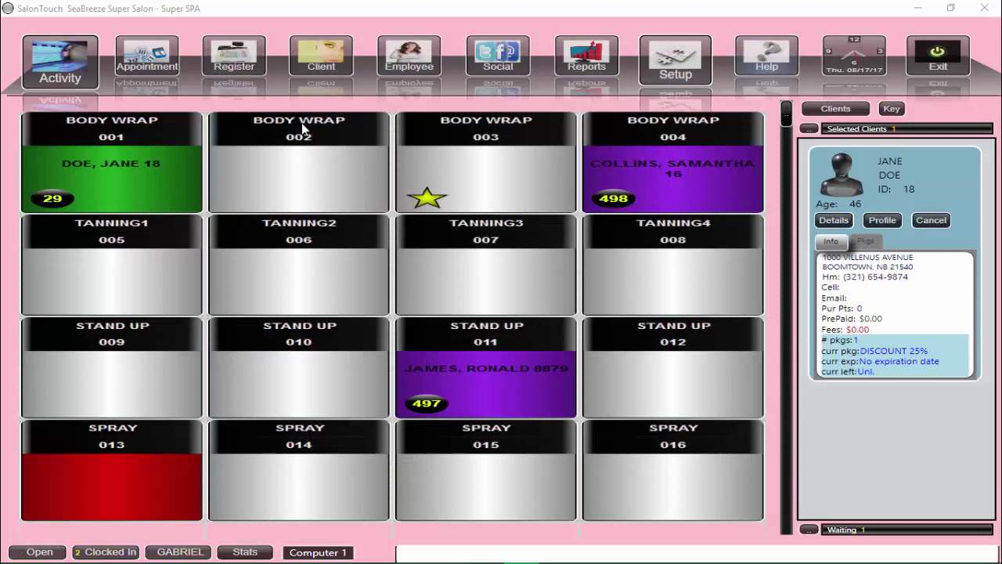
click(227, 74)
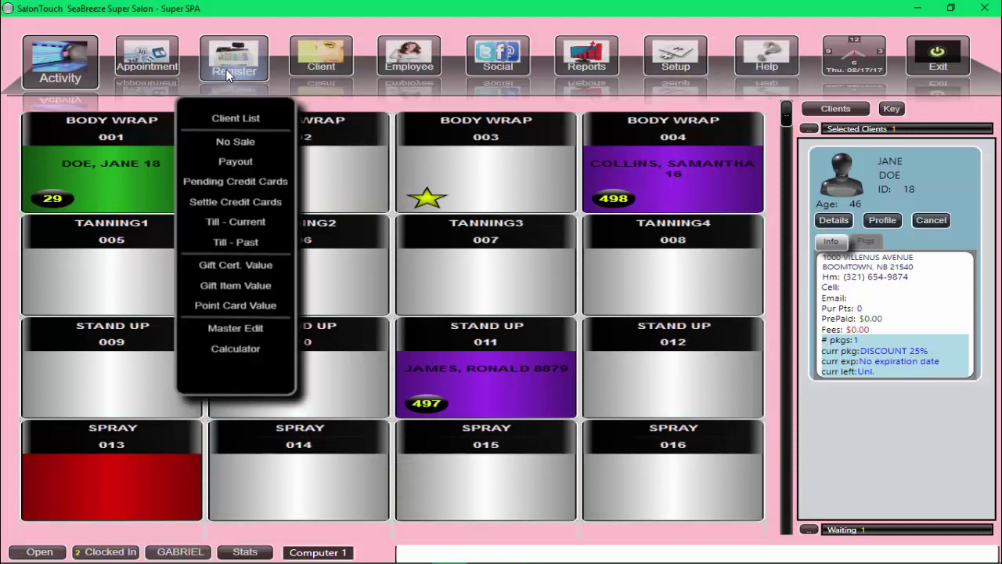
click(220, 115)
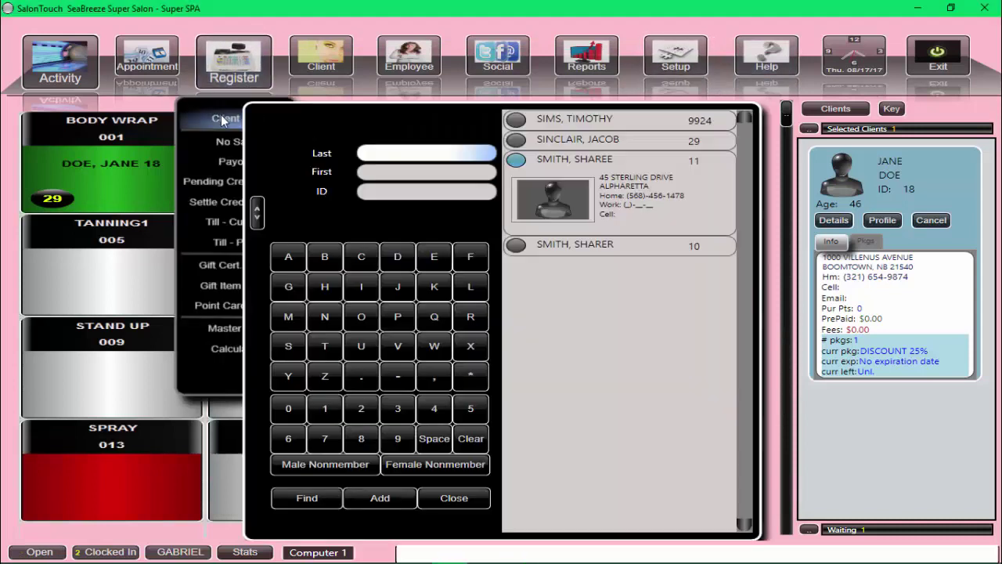
click(552, 246)
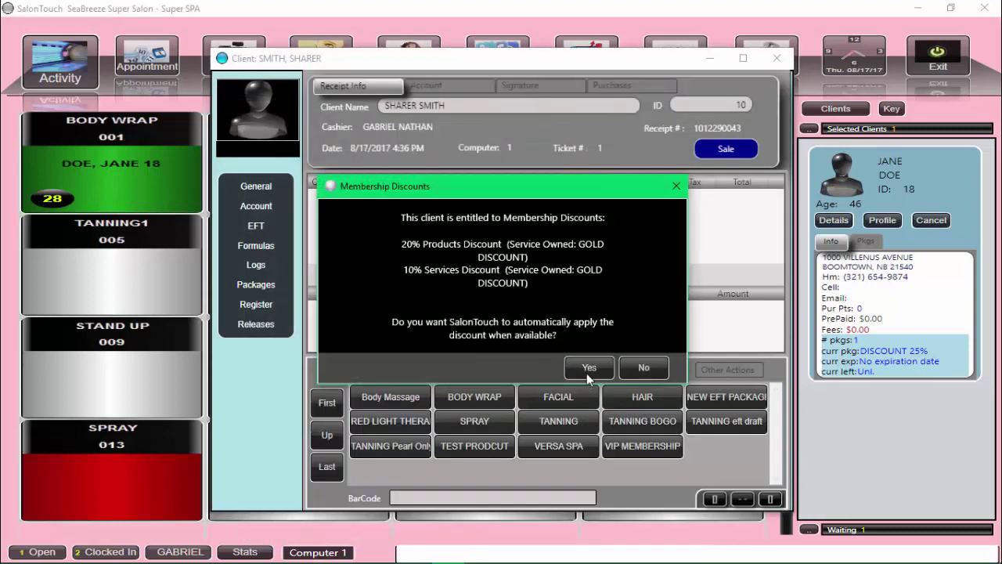
click(587, 370)
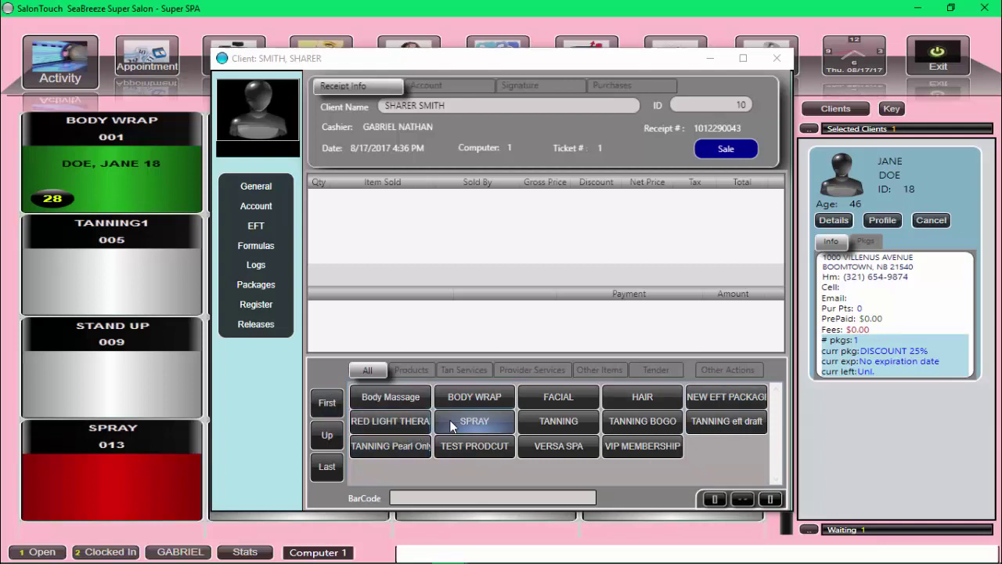
key(Escape)
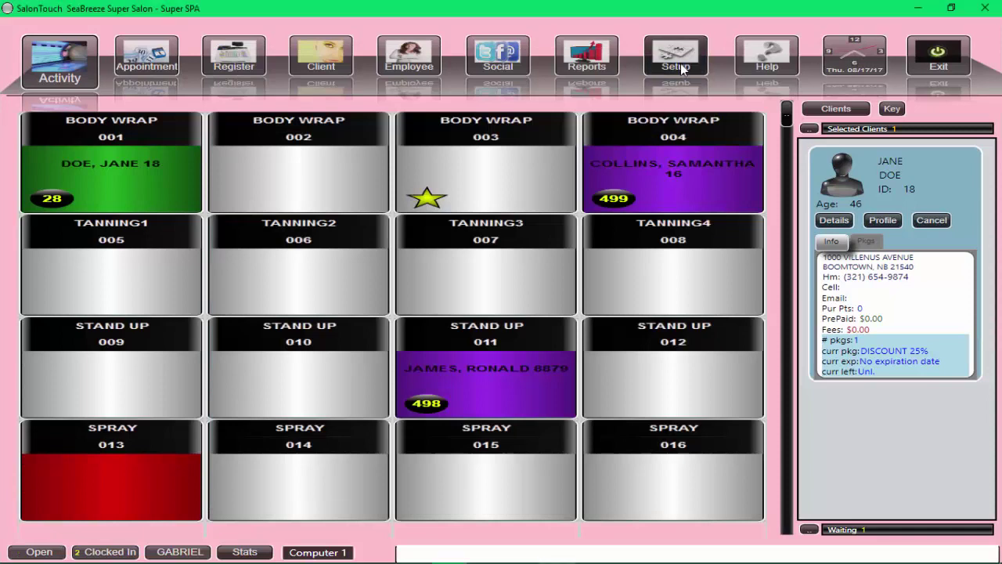
Reopen PRODUCT / SMALL for editing in Setup > Products
click(678, 66)
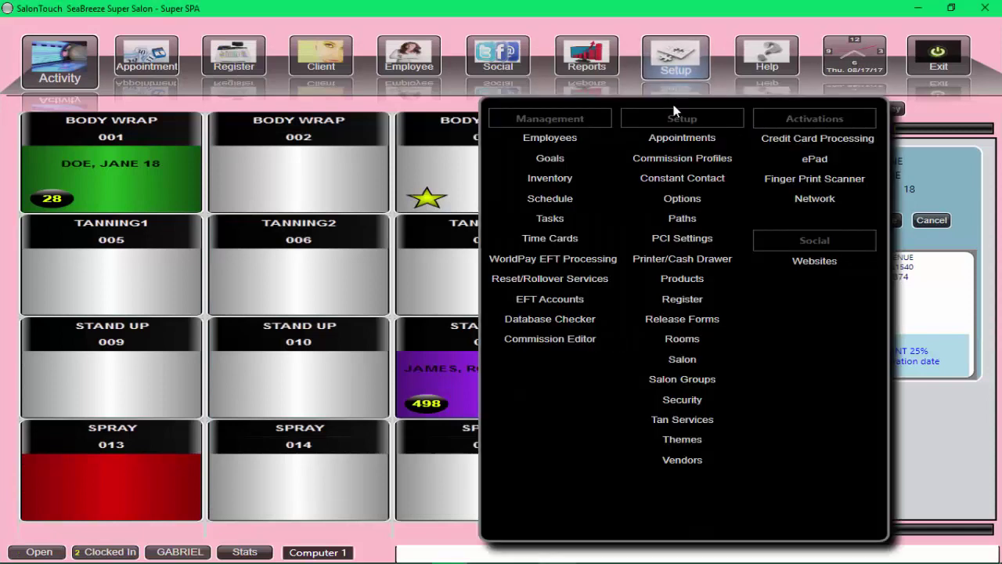
click(683, 279)
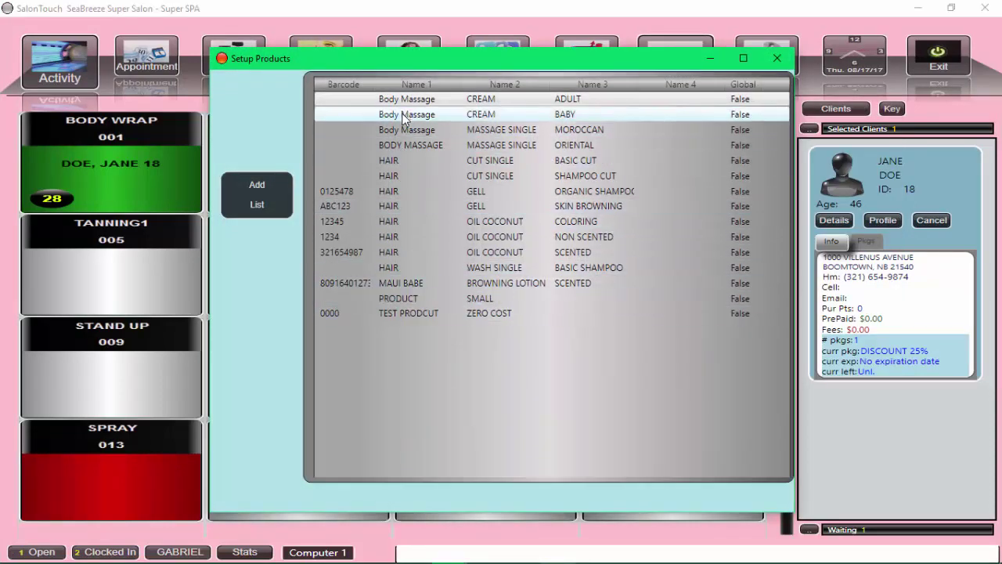
double_click(416, 301)
Set the $0.00 price start date back to 8/17/2017 and tick Display in Register
double_click(414, 299)
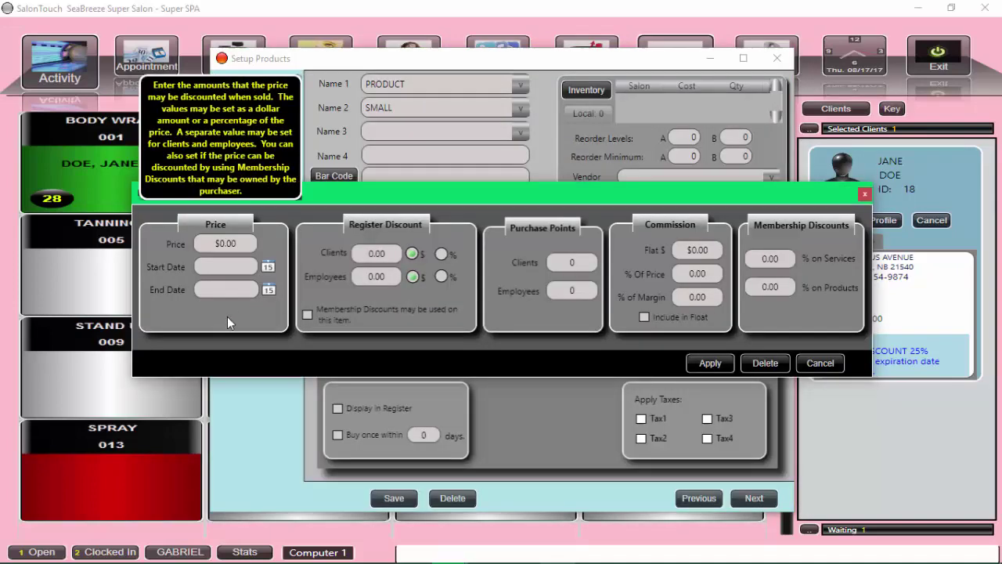
mouse_move(215, 289)
click(267, 267)
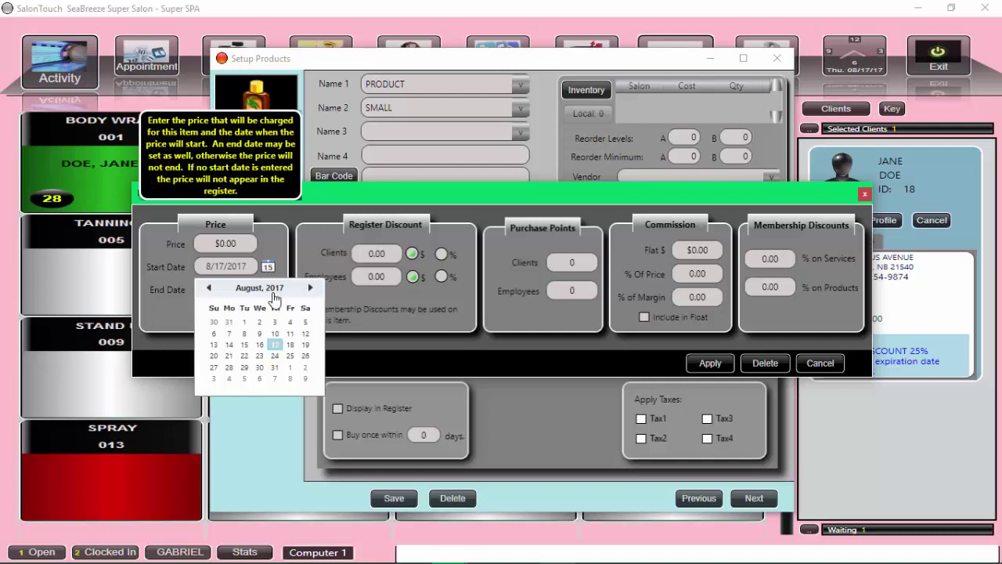
click(275, 345)
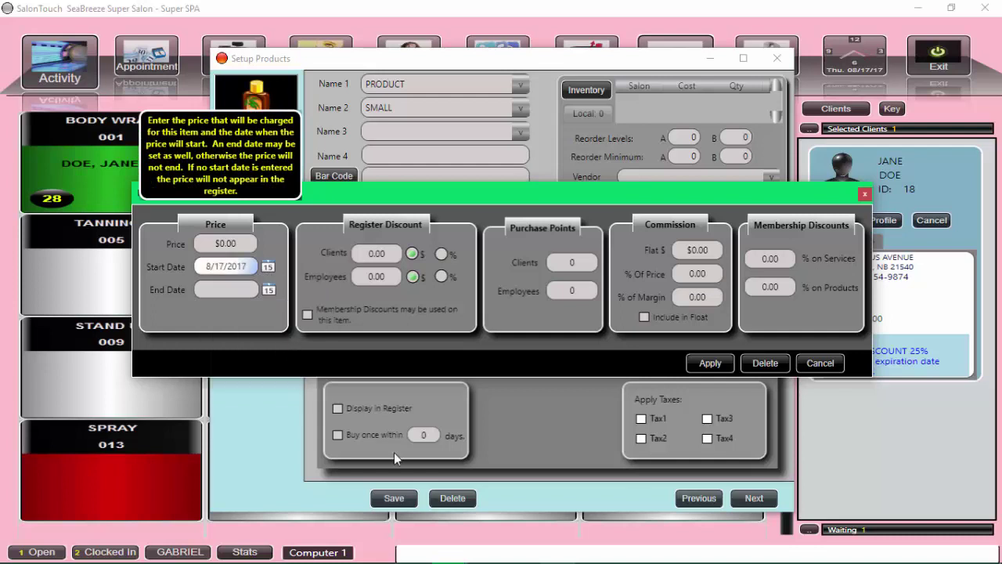
click(709, 365)
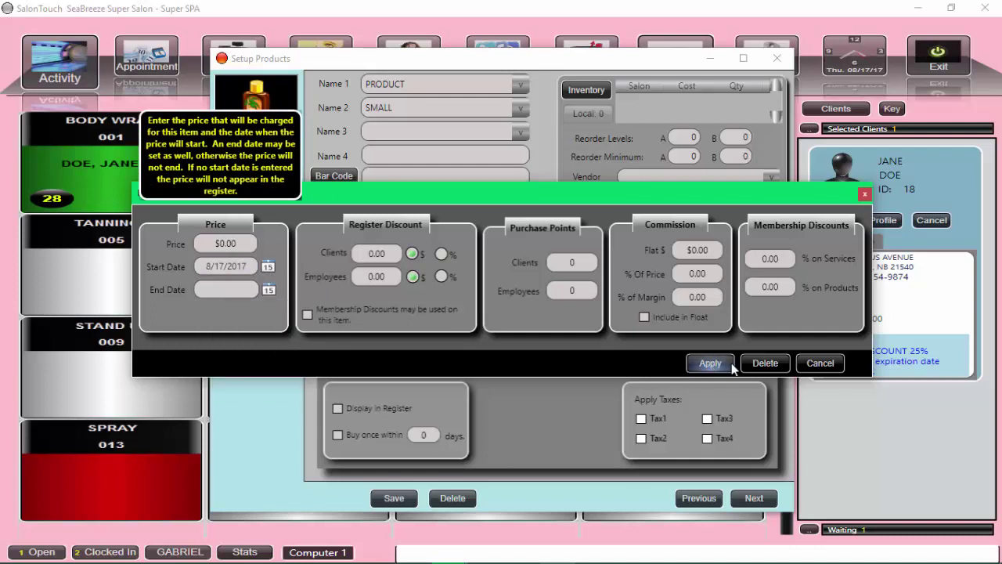
click(820, 364)
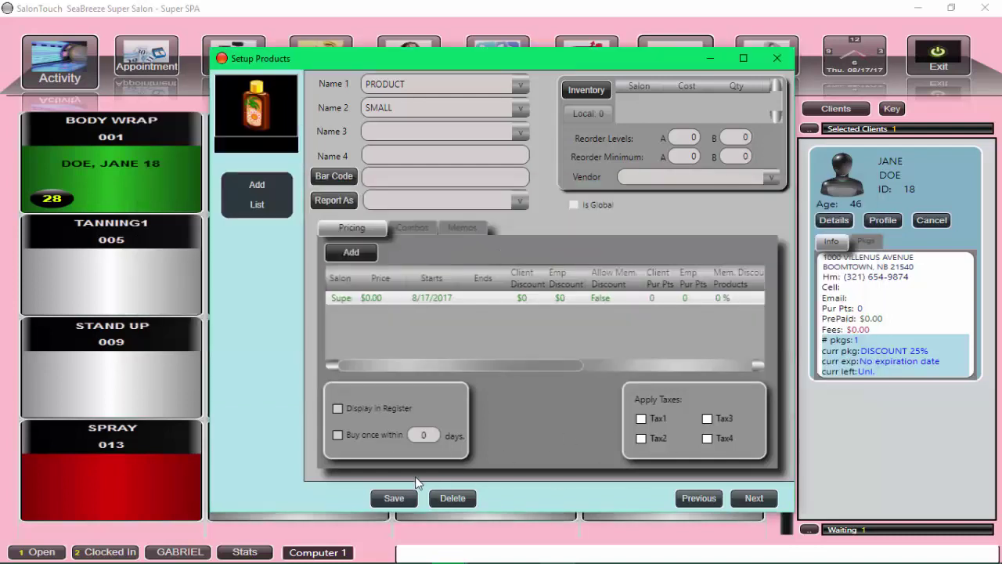
click(338, 408)
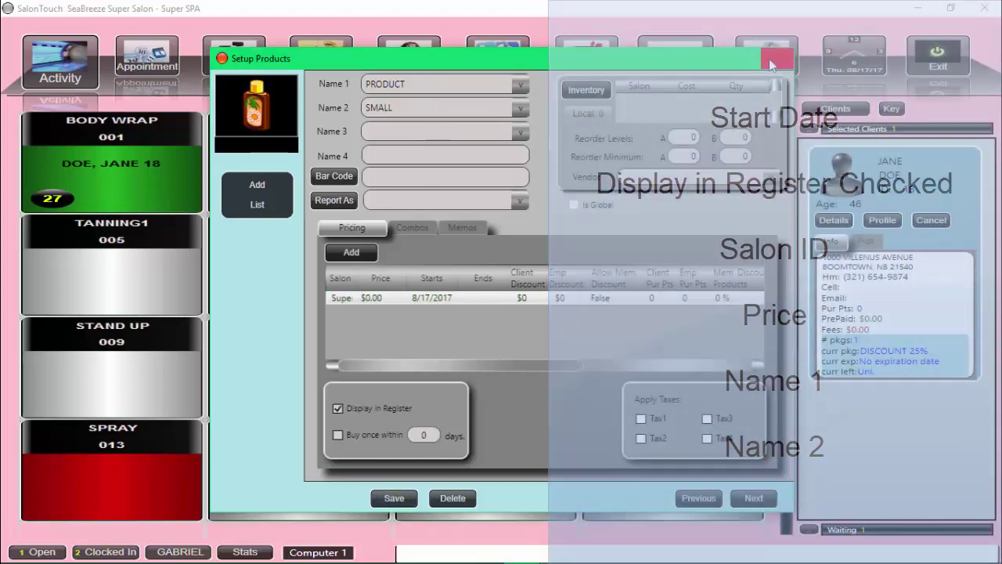
Start a client's register sale with membership discounts and add SMALL from the PRODUCT category
click(775, 59)
click(230, 69)
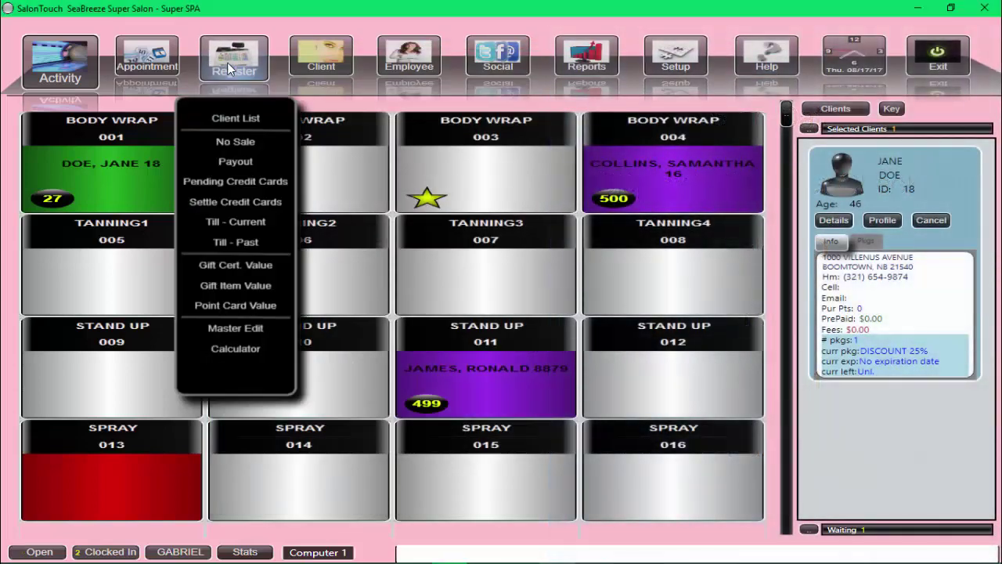
click(229, 118)
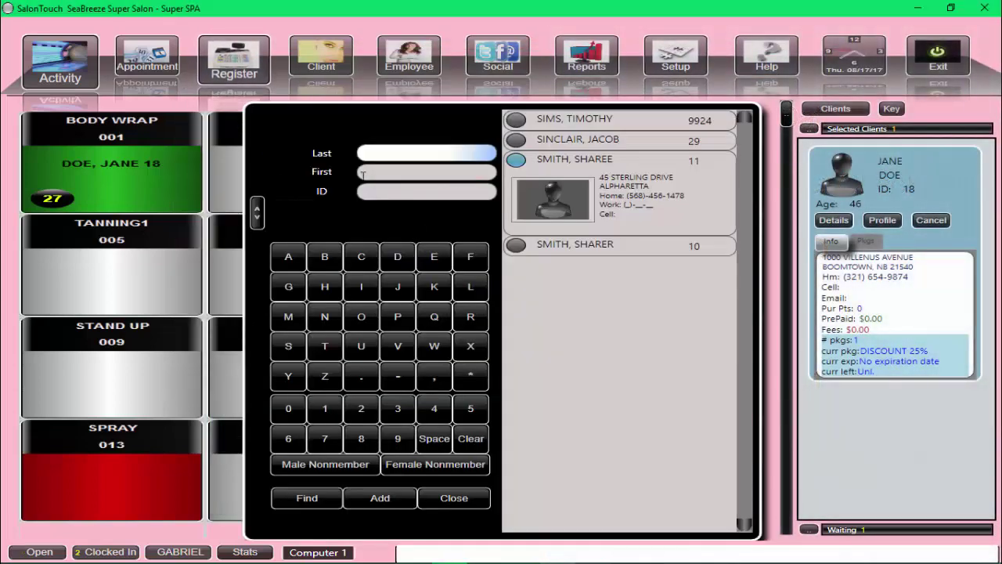
click(541, 245)
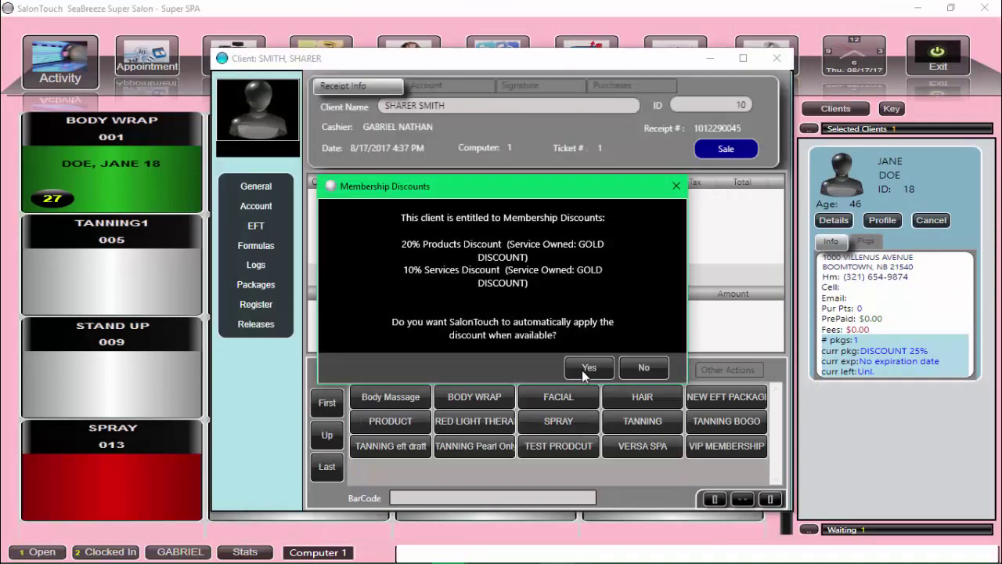
click(587, 368)
click(383, 423)
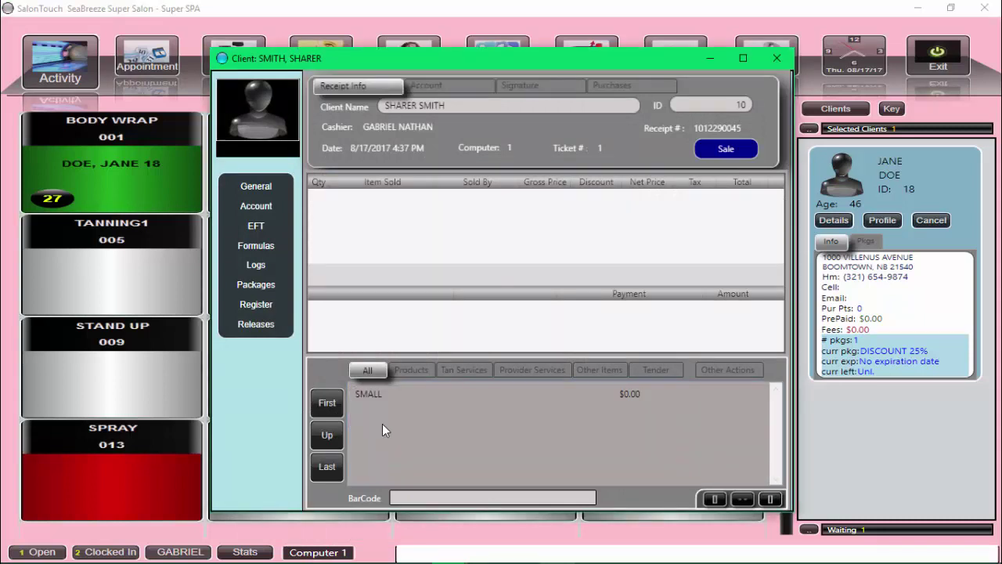
click(368, 393)
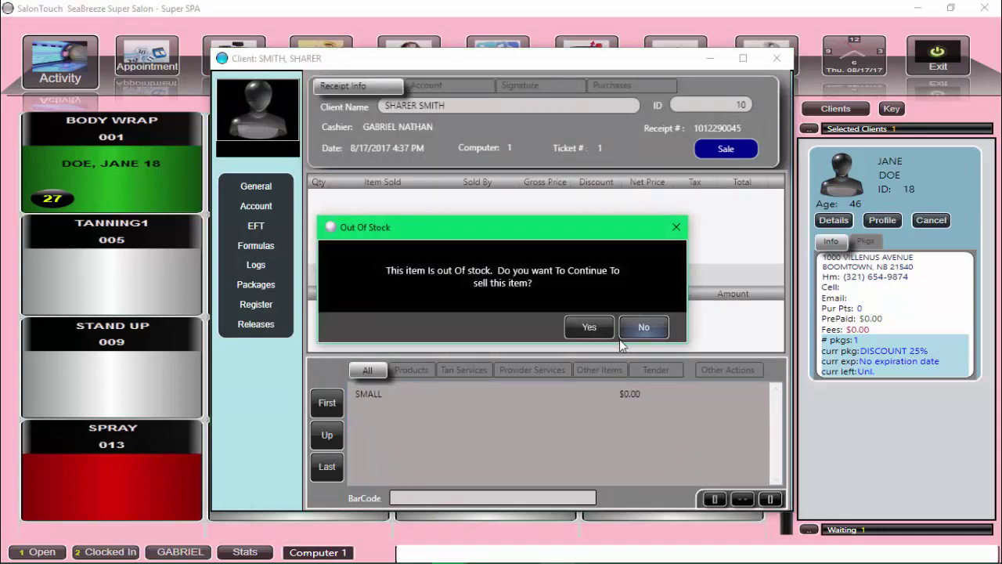